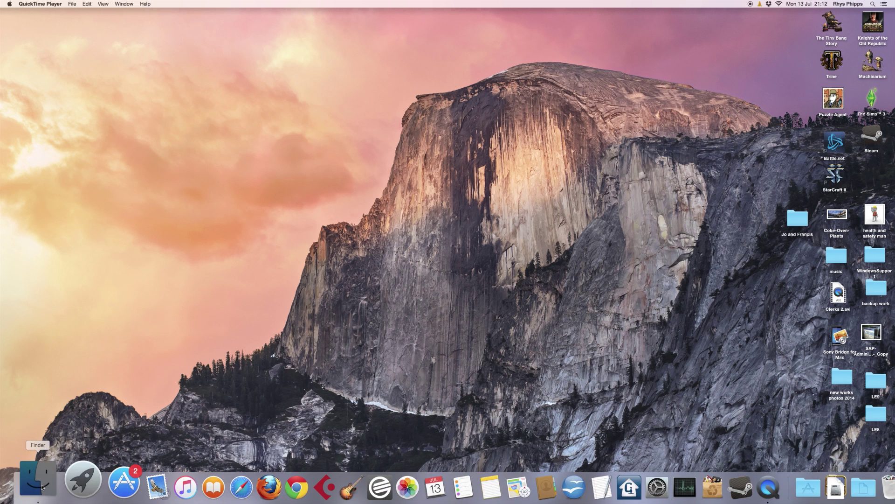
- Create a new folder named 'Photoshop plugins' inside the Applications folder
left_click(37, 488)
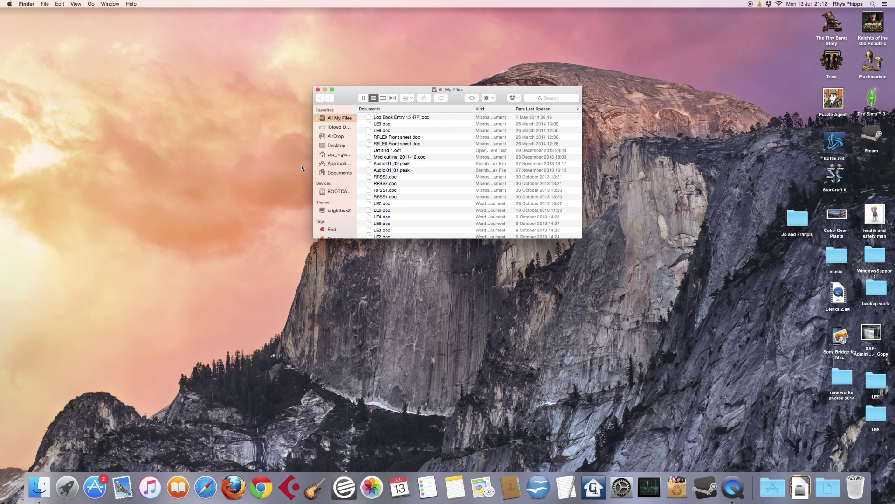
left_click(346, 165)
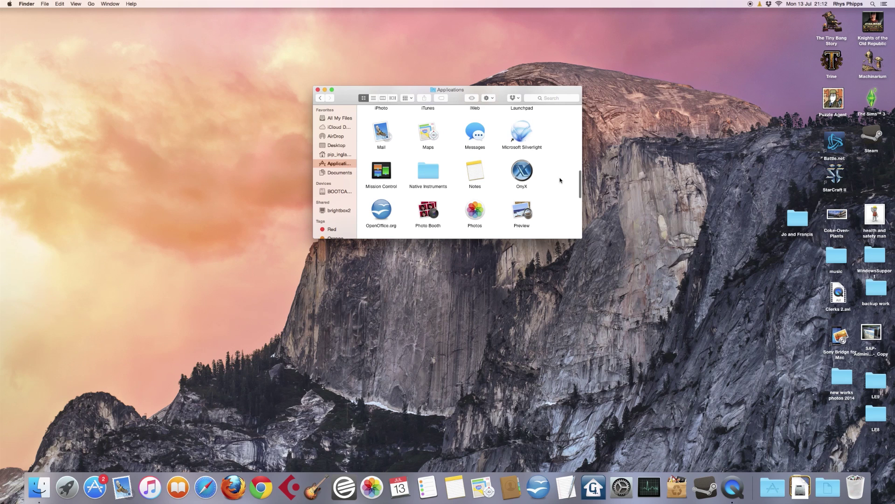
right_click(558, 178)
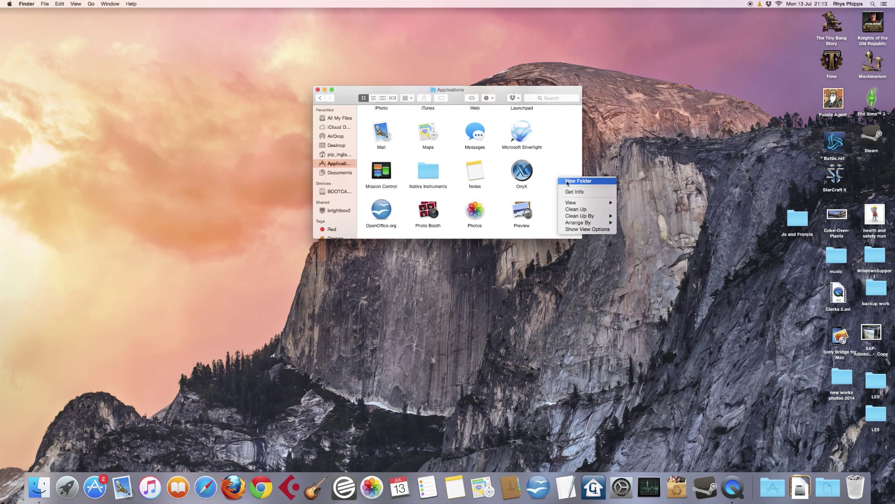
left_click(567, 182)
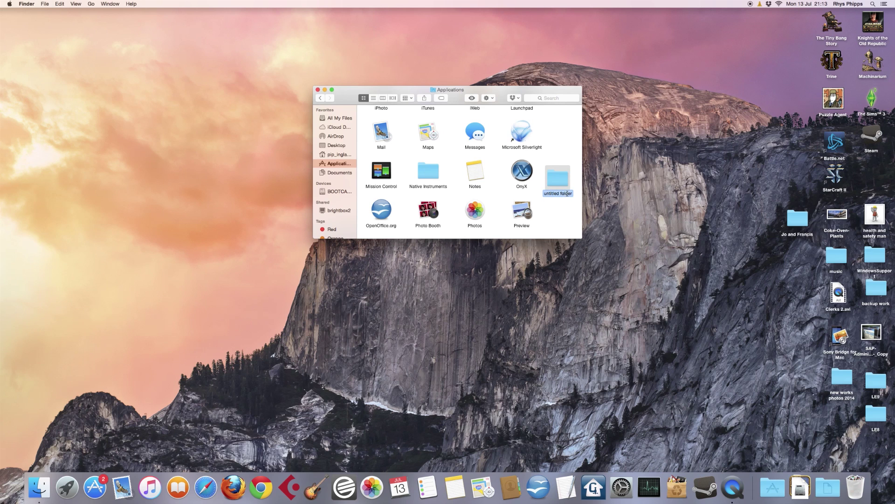
type("Photoshop plugins")
key("Return")
- Close the Applications window and open NikCollection_1.2.10_2206-327.dmg from Downloads
left_click(318, 90)
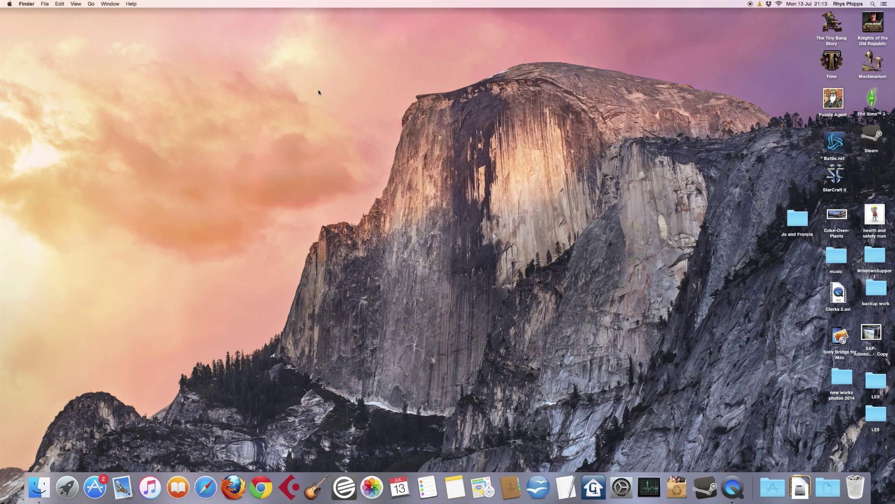
left_click(804, 481)
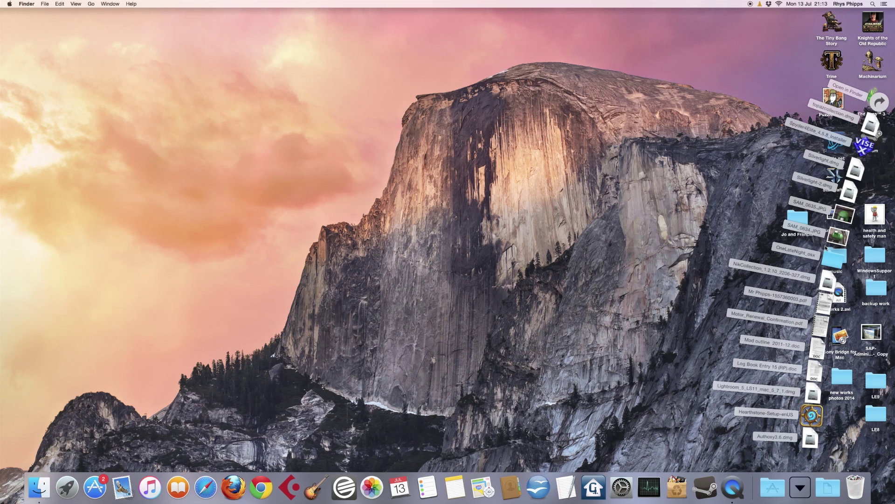
left_click(827, 282)
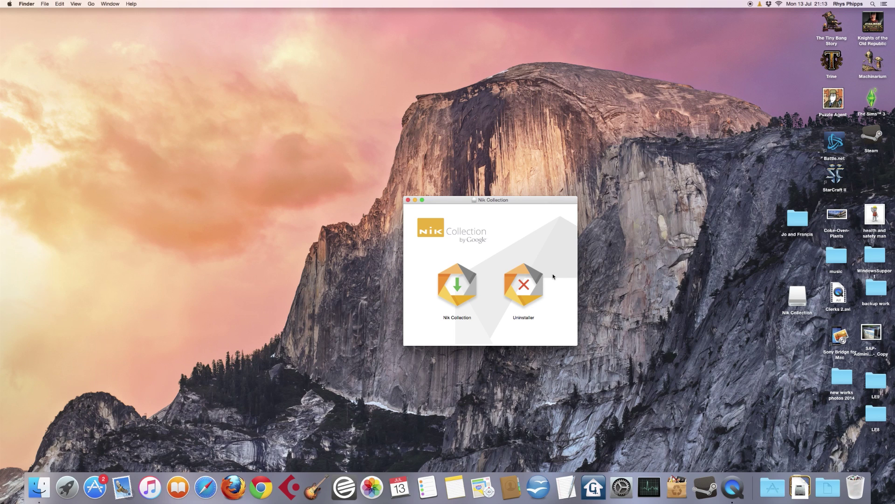
- Launch the Nik Collection installer and accept its licence in English (United Kingdom)
double_click(458, 285)
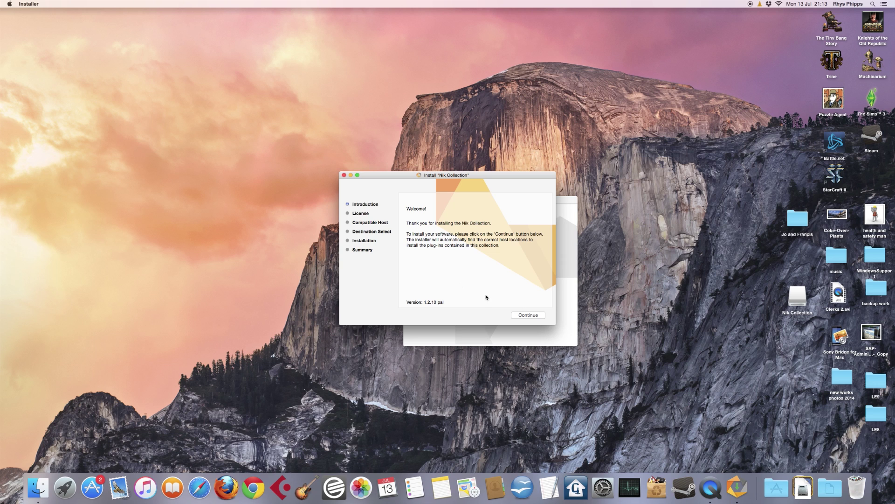
left_click(537, 316)
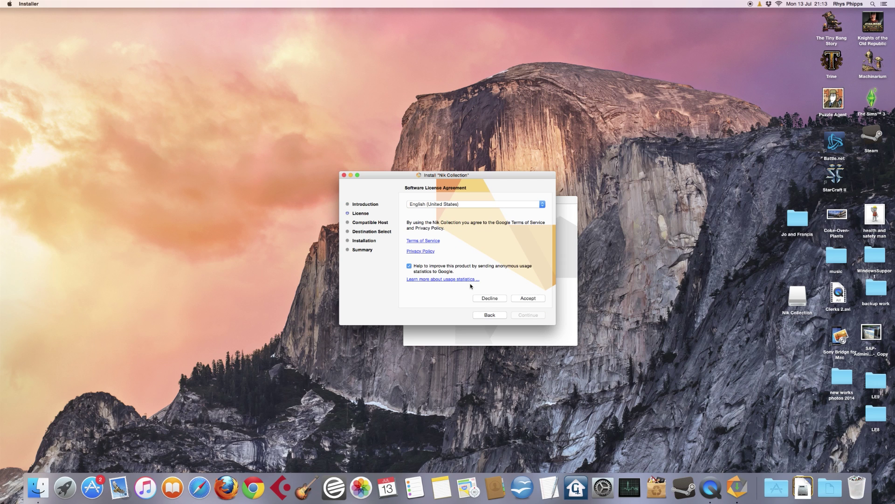
left_click(498, 205)
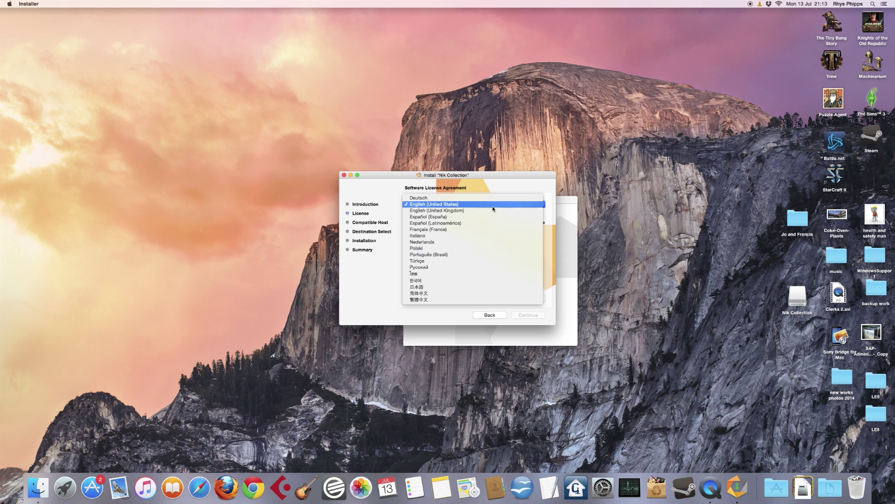
left_click(459, 211)
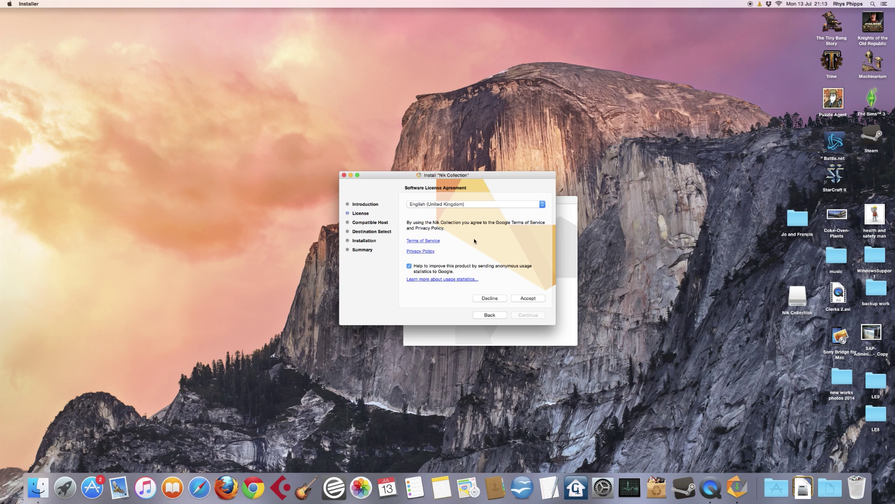
left_click(525, 299)
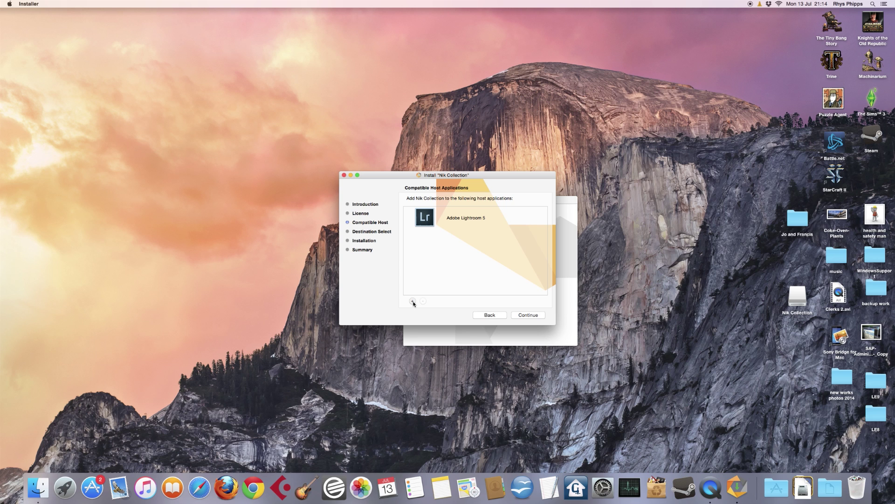
- Add Applications/Photoshop plugins as a host, appearing as Adobe Photoshop Custom 1
left_click(413, 301)
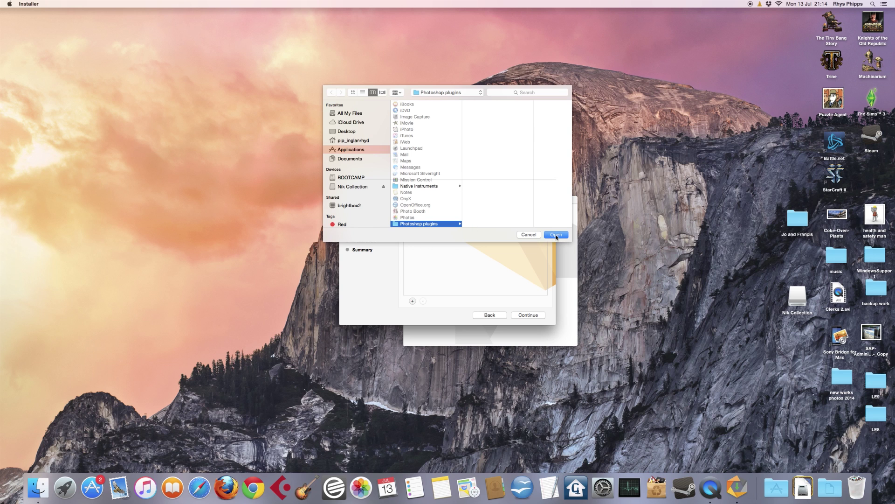
left_click(556, 235)
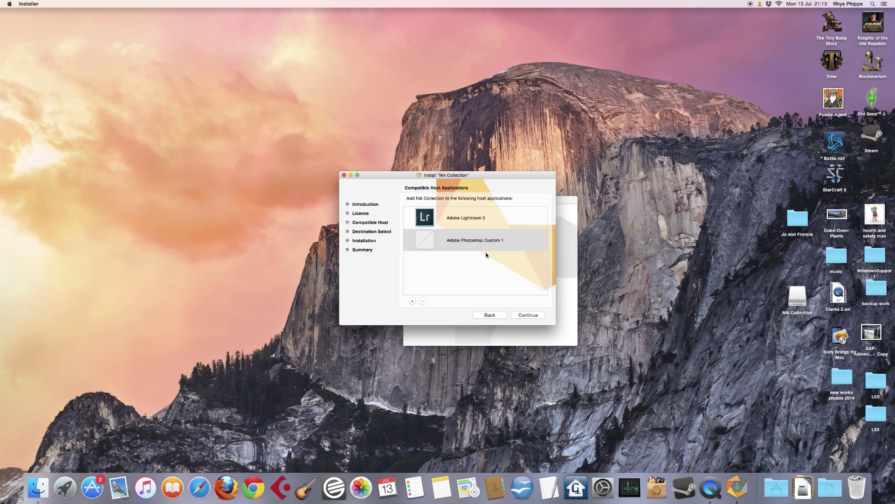
- Install Nik Collection to /Applications/Nik Collection and close the installer after success
left_click(524, 316)
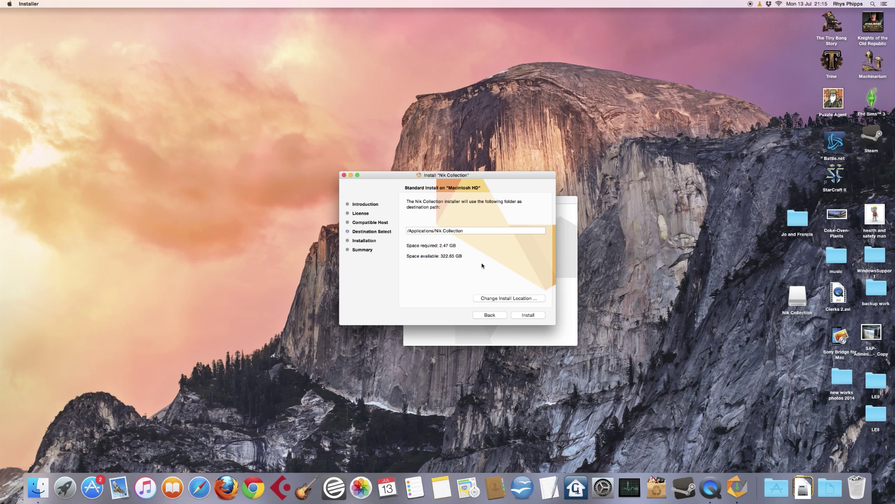
left_click(529, 316)
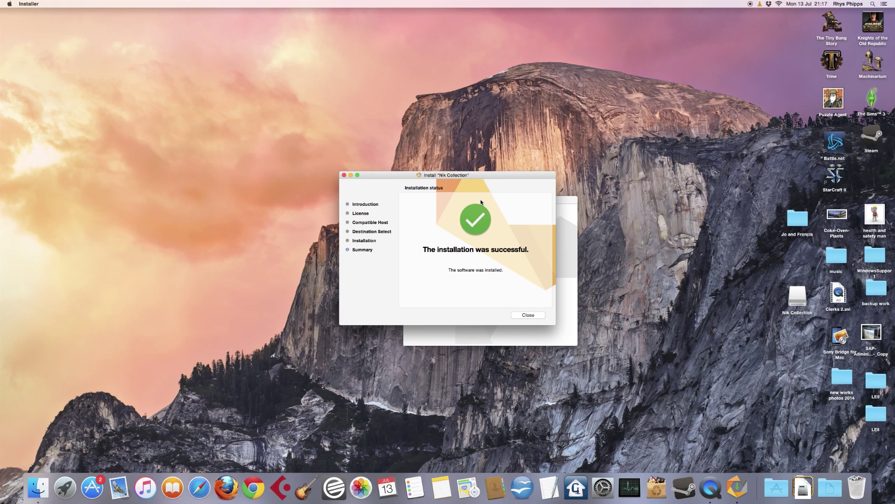
left_click(528, 314)
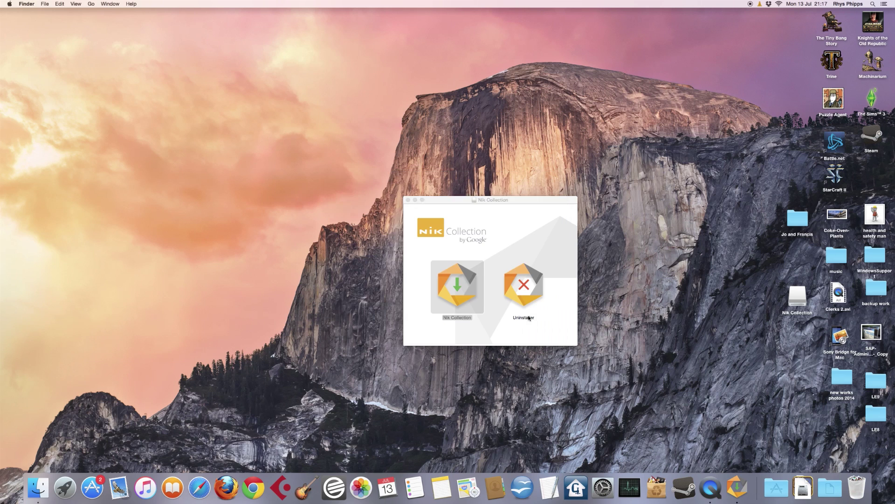
- Close the Nik Collection disk image window and launch Affinity Photo from Applications
left_click(409, 200)
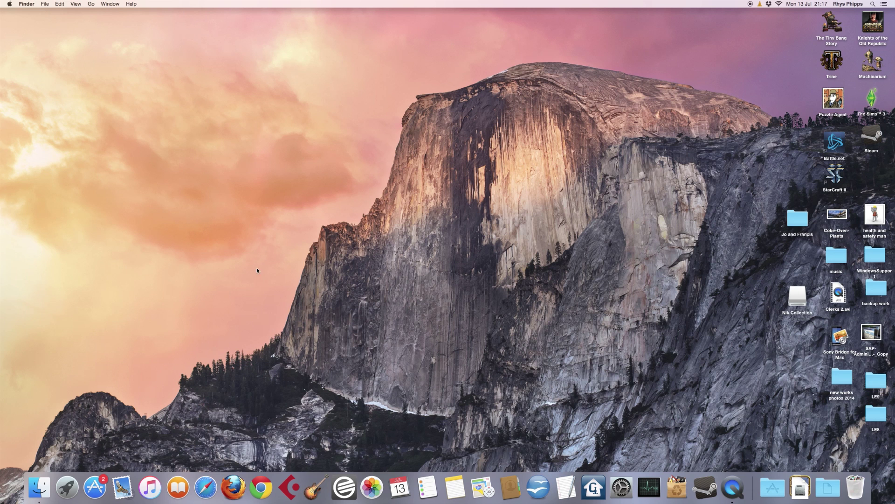
left_click(768, 486)
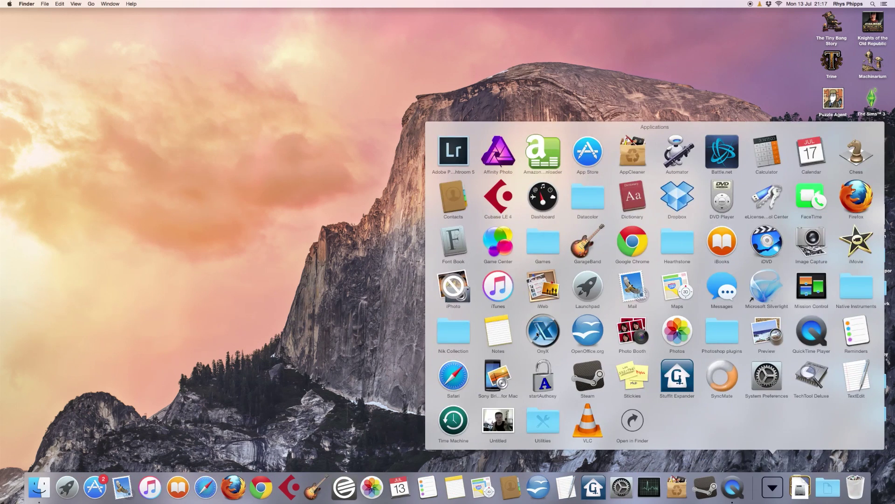
left_click(499, 162)
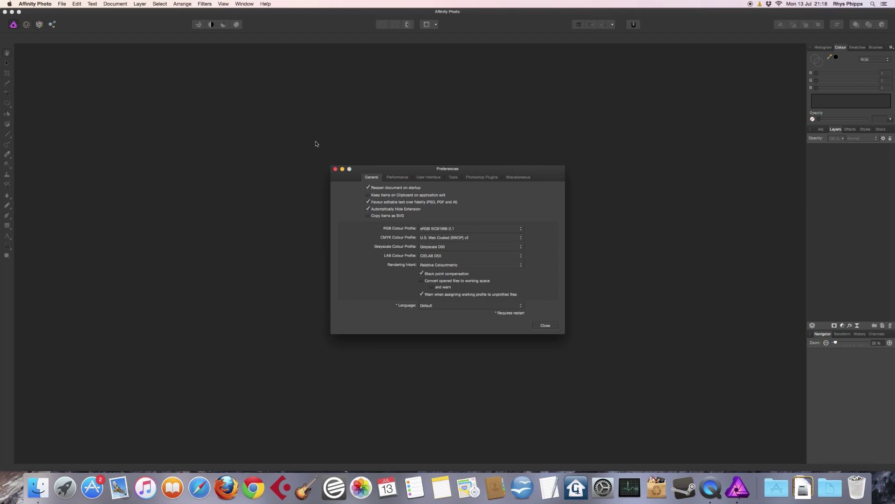
- Switch Preferences to the Photoshop Plugins tab and start adding a plugin search folder
left_click(479, 180)
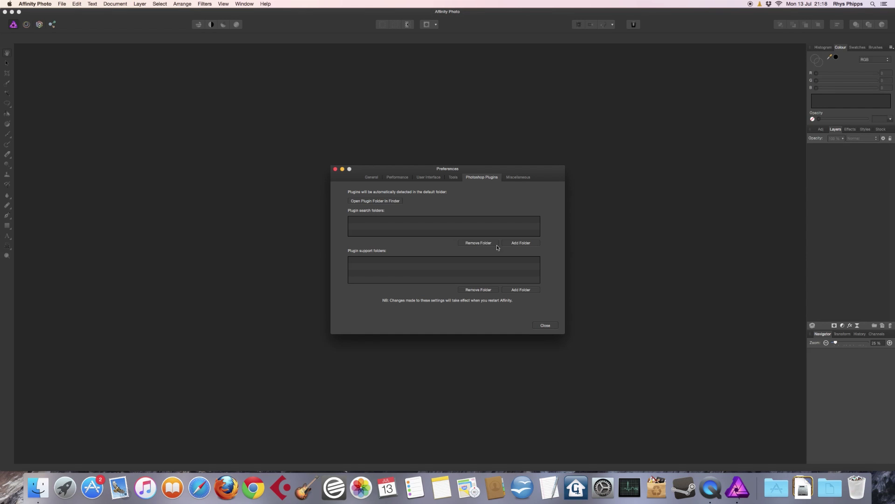
left_click(521, 243)
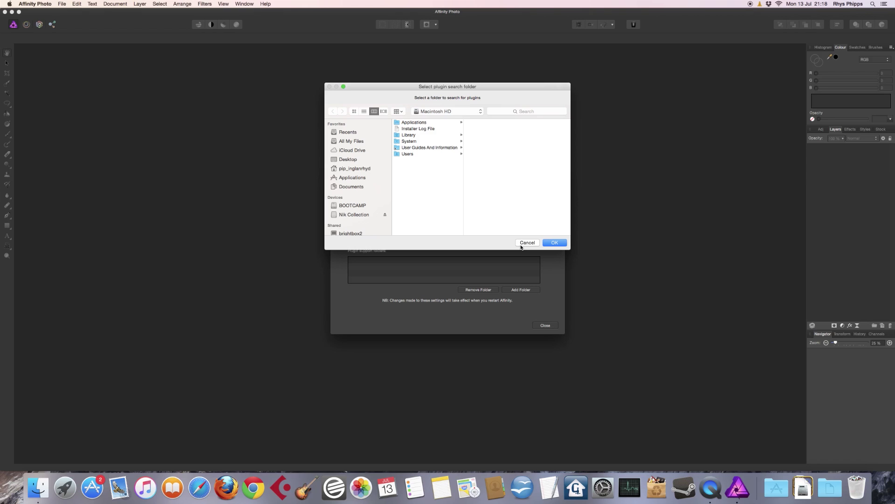
- Choose /Applications/Photoshop plugins as the plugin search folder
left_click(408, 123)
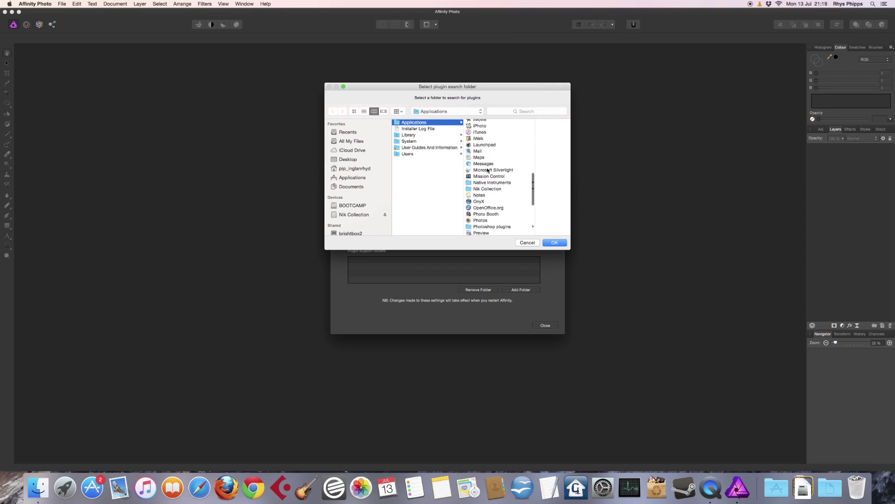
scroll(488, 175, "down", 5)
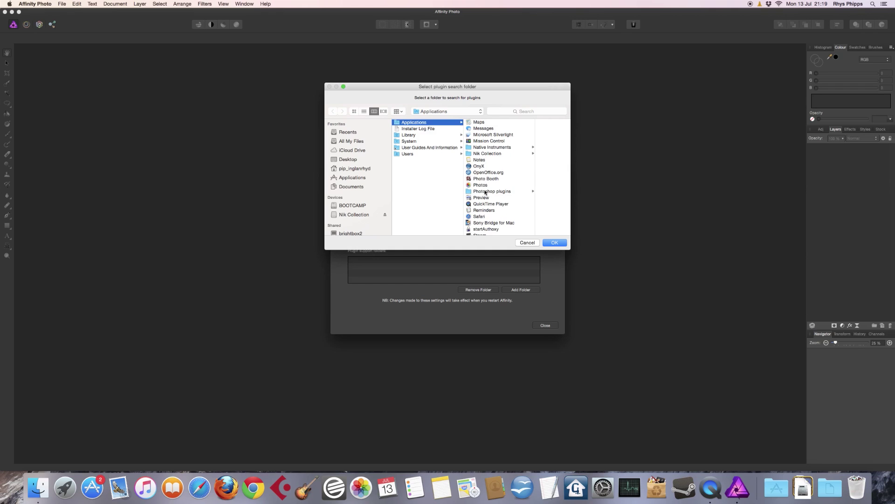
left_click(480, 191)
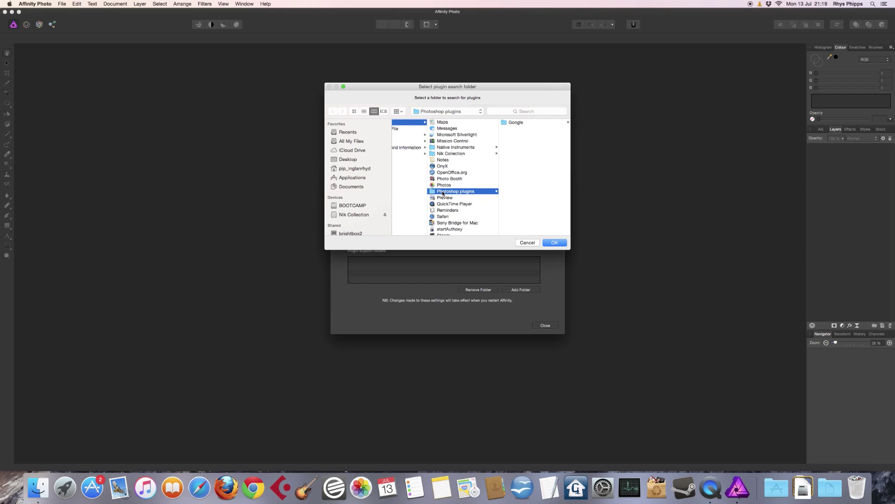
left_click(554, 243)
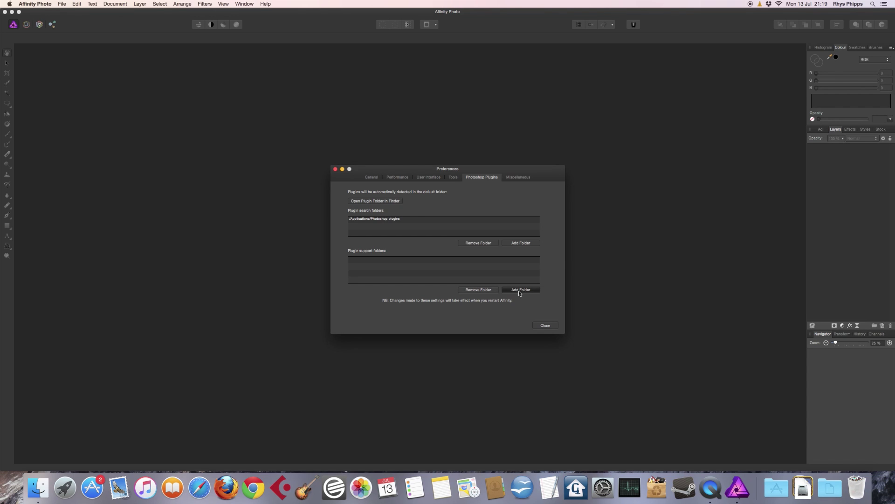
- Add the drive root '/' as a plugin support folder using Go to Folder
left_click(519, 293)
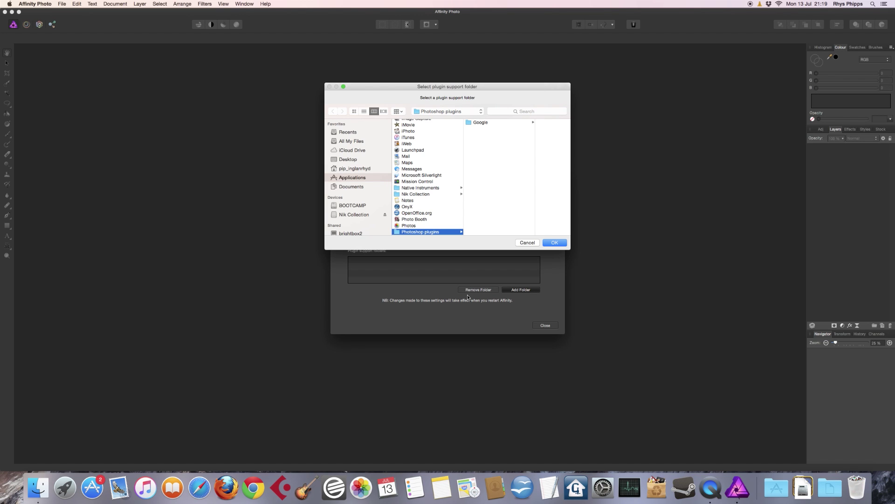
key("slash")
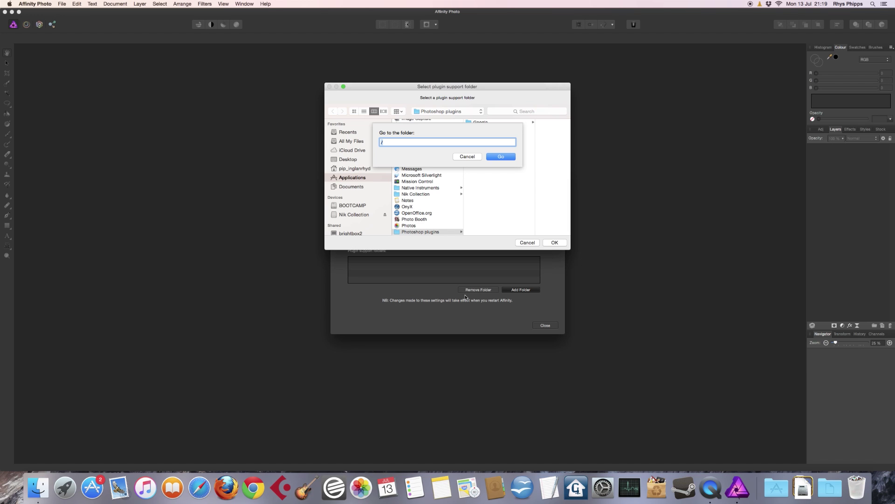
left_click(502, 157)
left_click(554, 242)
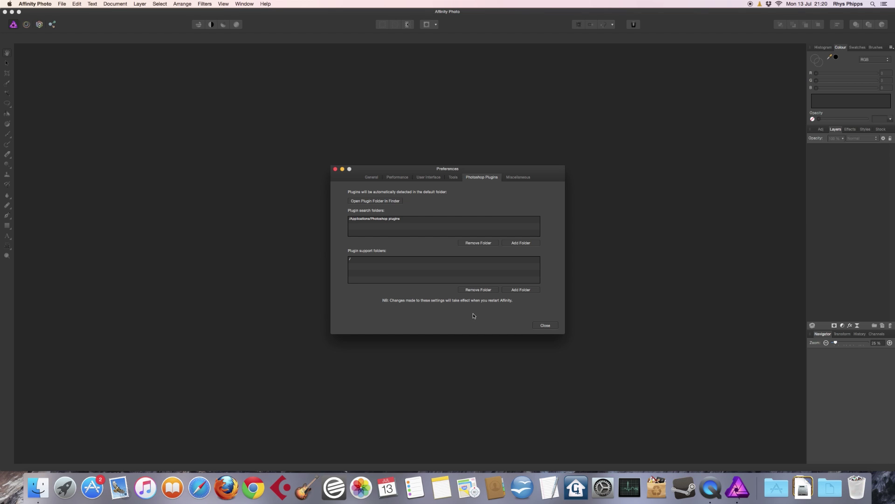
- Close Preferences, restart Affinity Photo immediately, then close the reopened Preferences
left_click(546, 326)
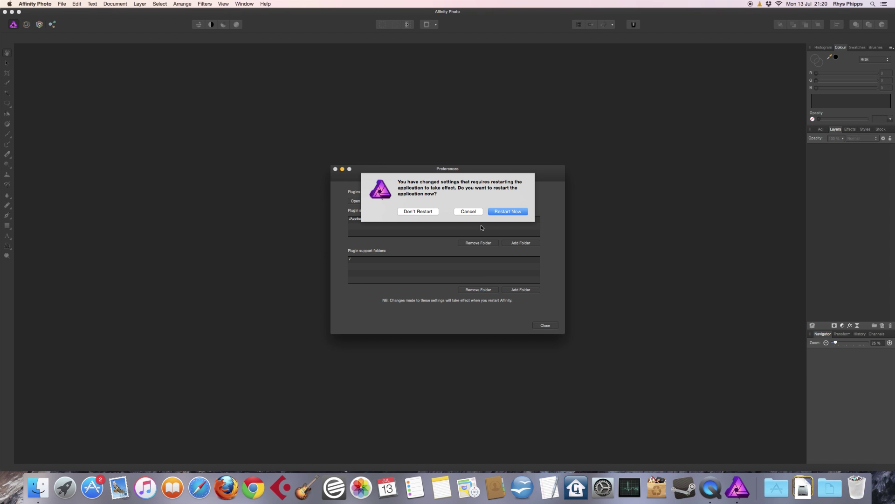
left_click(509, 212)
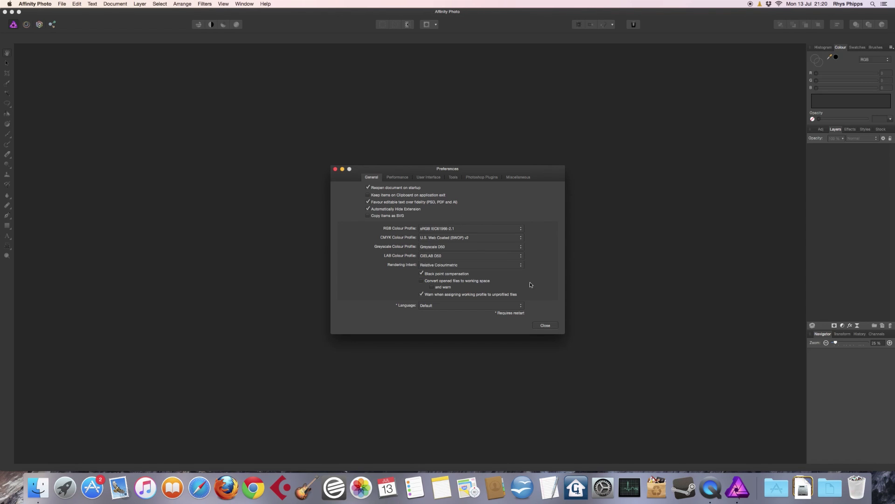
left_click(544, 325)
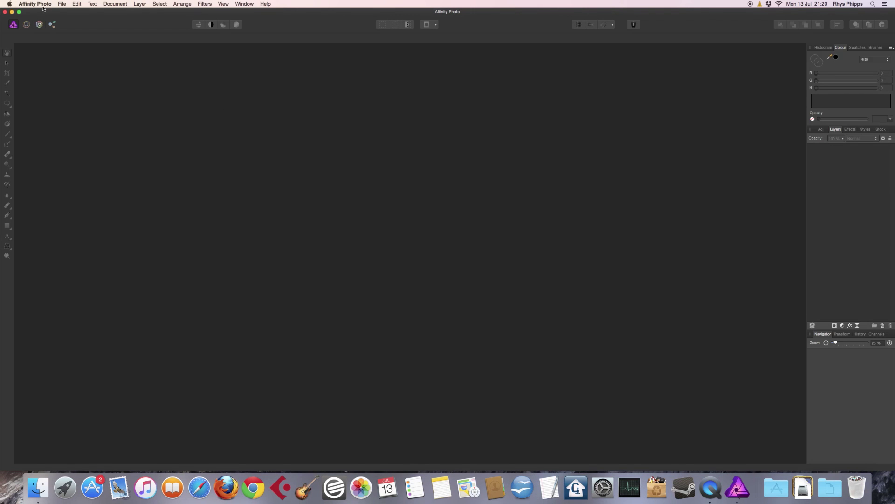
- Reopen the recent portrait DSC_0874.afphoto
left_click(62, 5)
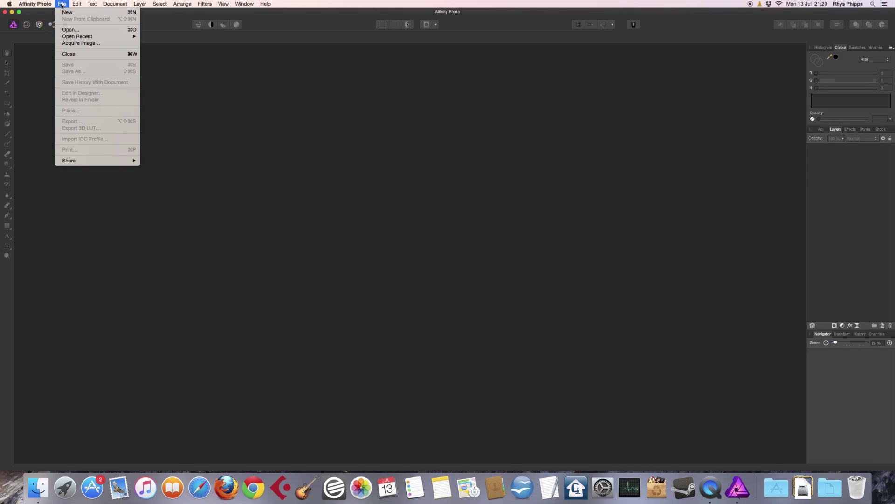
mouse_move(98, 38)
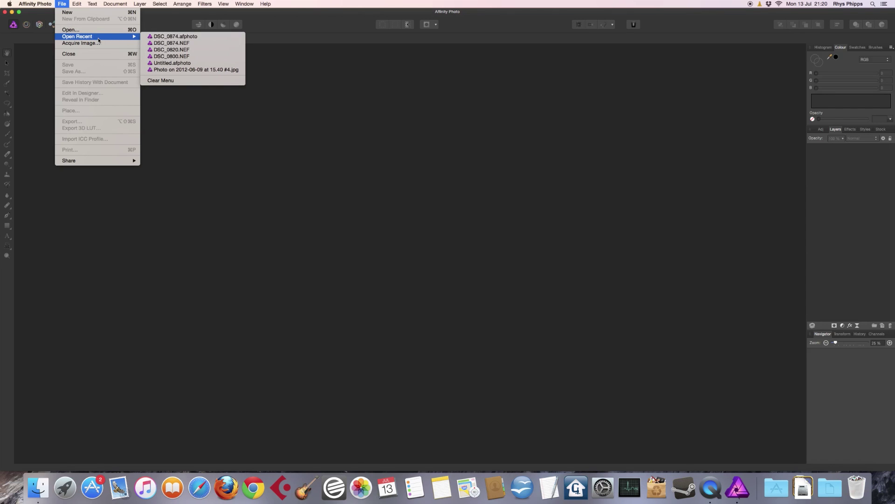
left_click(164, 38)
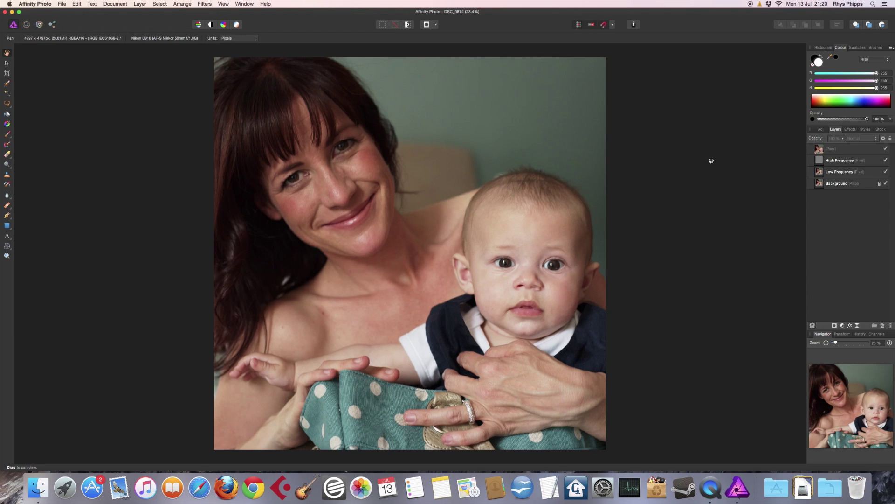
- Select the top Pixel layer and launch Nik Collection's Color Efex Pro 4 on it
left_click(851, 150)
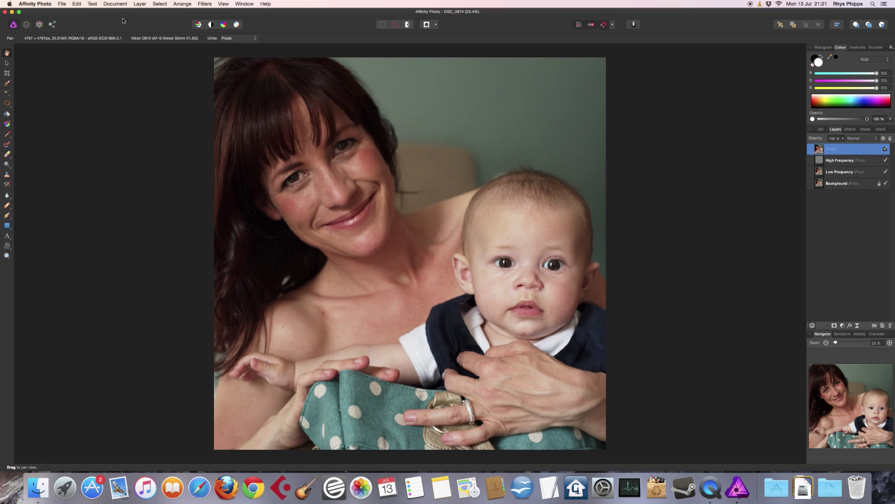
left_click(205, 6)
mouse_move(232, 84)
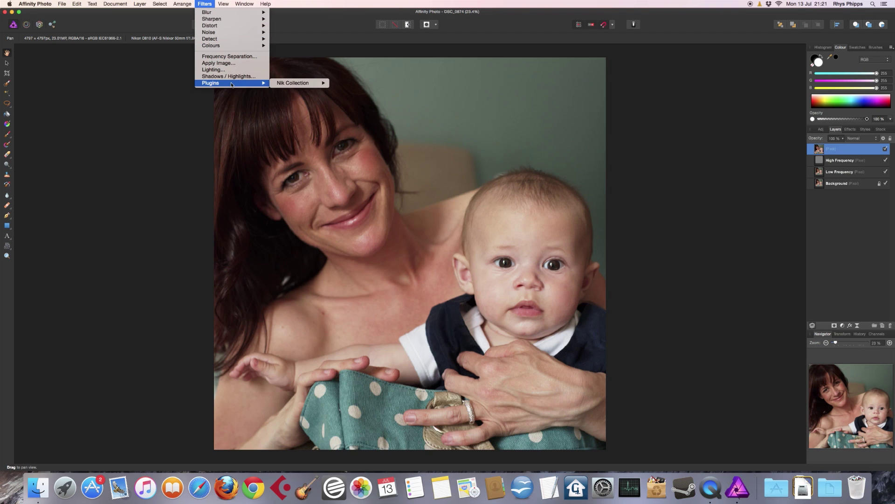
mouse_move(288, 86)
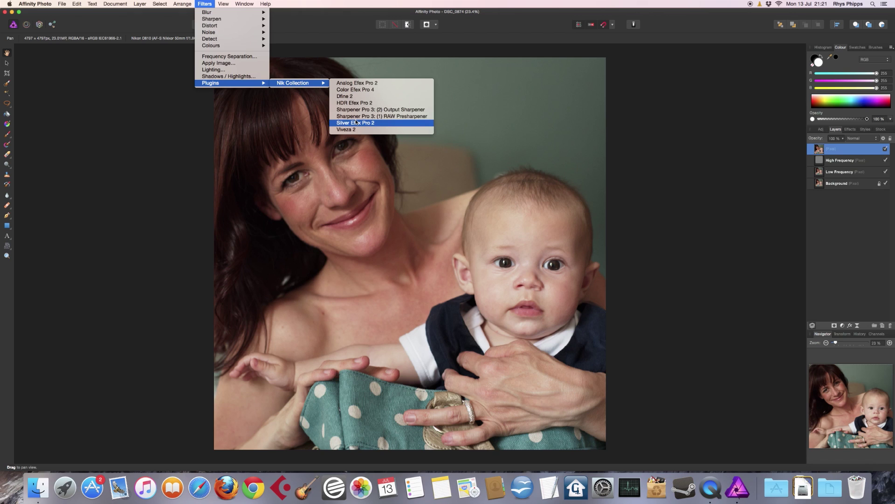
left_click(362, 92)
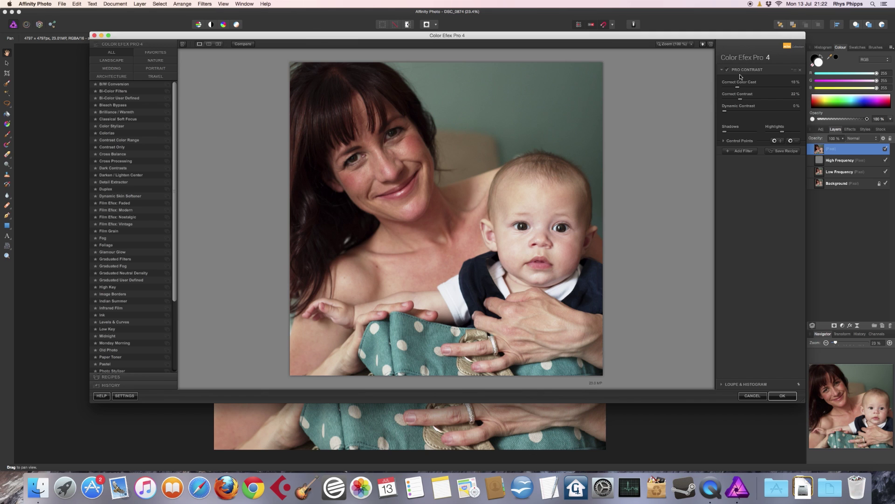
- Raise Pro Contrast's Correct Color Cast from 18% to 47% and centre Darken/Lighten Center on the baby's head
left_click_drag(739, 87, 770, 101)
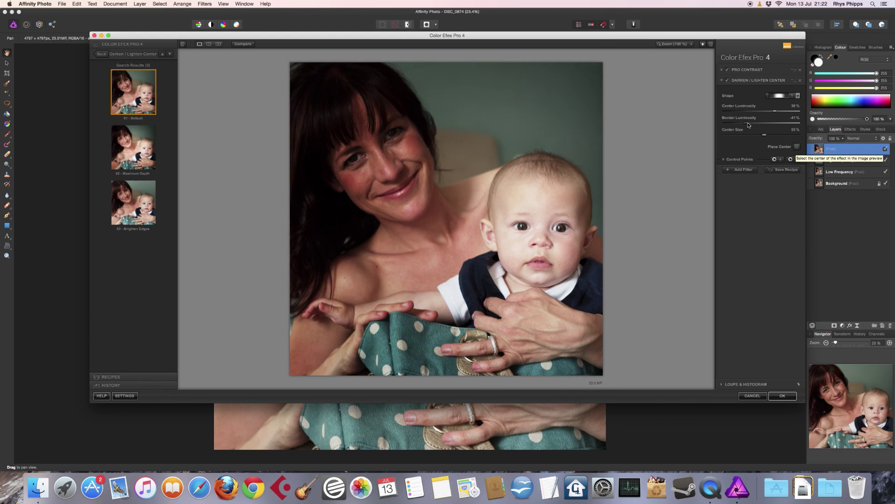
left_click(554, 183)
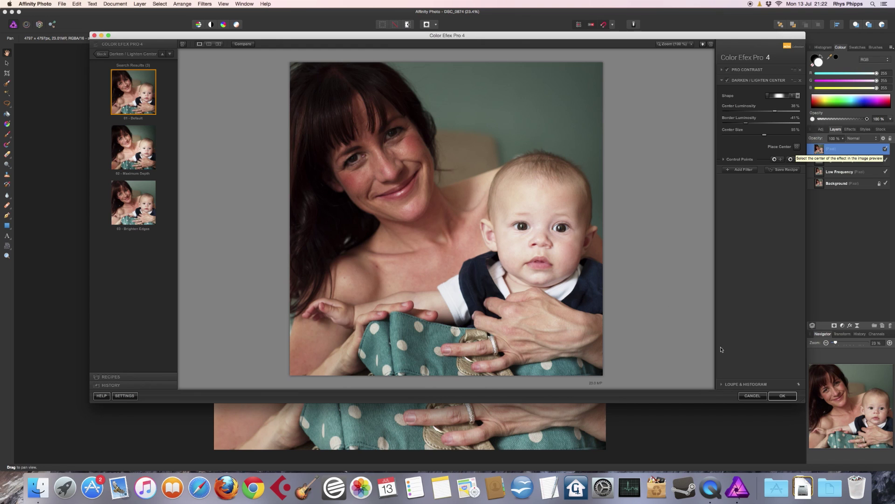
- Cancel Color Efex Pro 4 without applying its filters
left_click(753, 397)
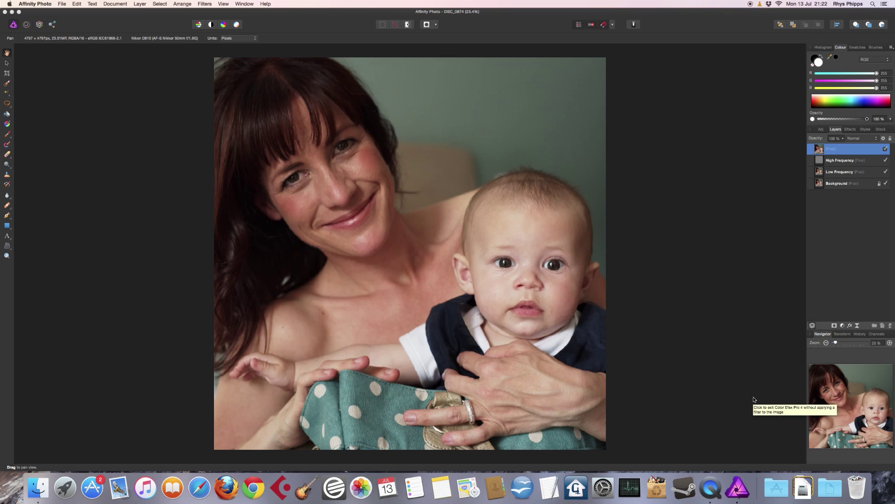